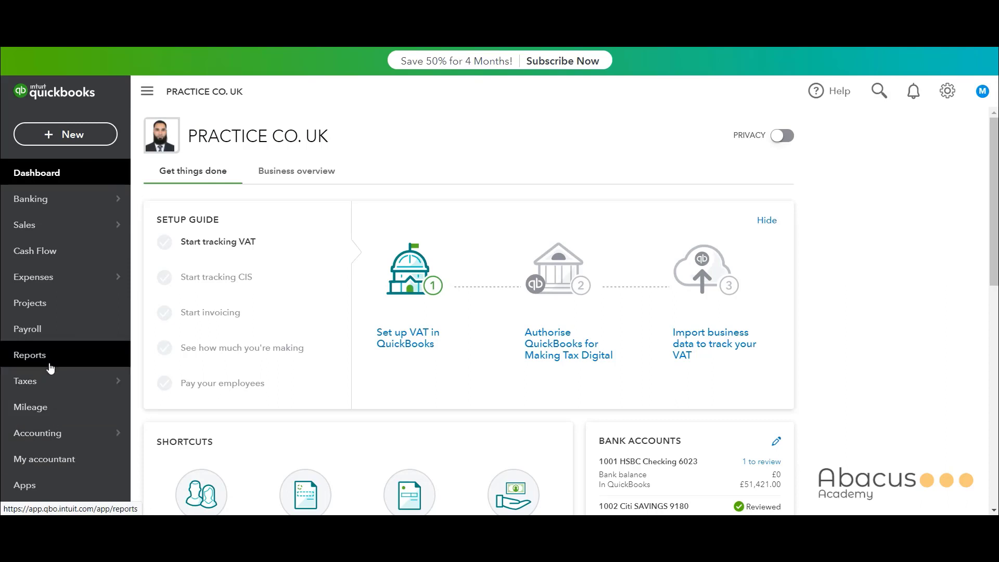
Go to the VAT area under Taxes and start the VAT setup.
{"action": "mouse_move", "coordinate": [49, 379]}
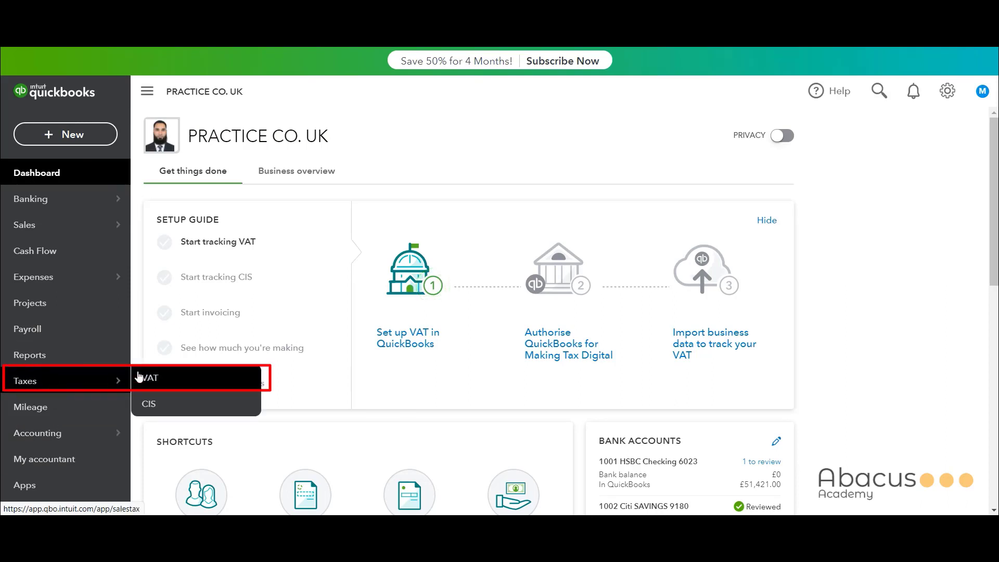
{"action": "left_click", "coordinate": [160, 384]}
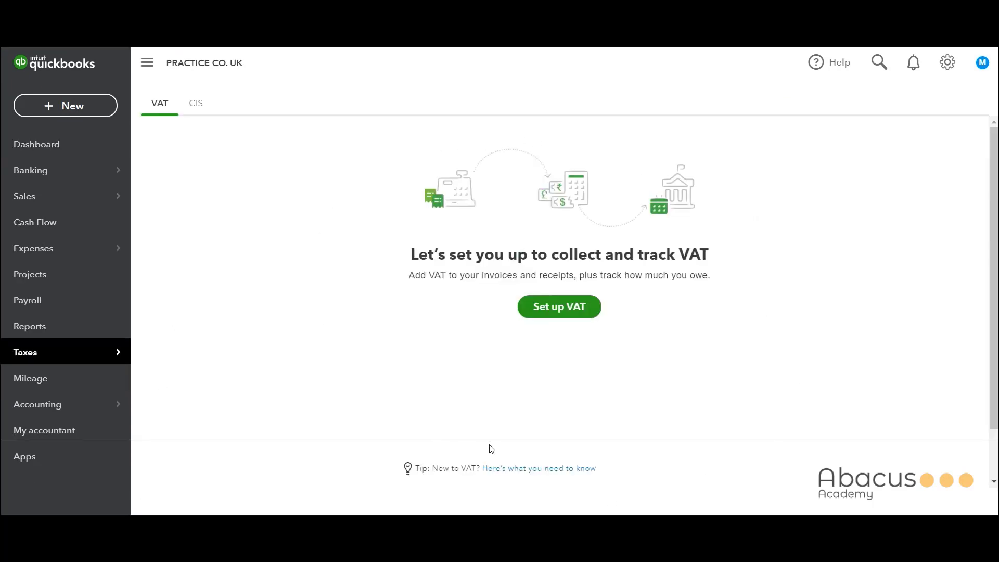
{"action": "left_click", "coordinate": [566, 308]}
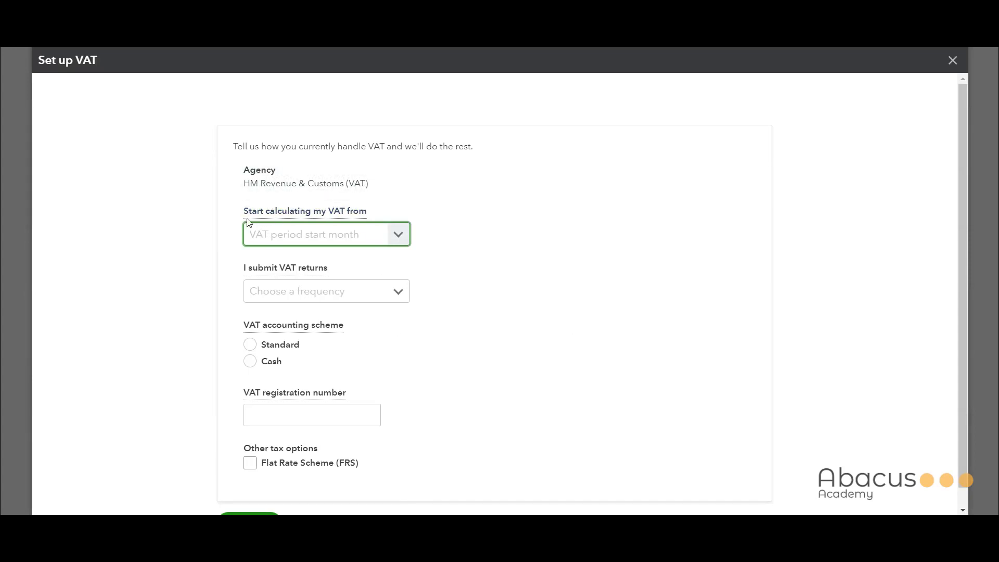
Set the VAT period start month to February and the VAT return frequency to Quarterly.
{"action": "mouse_move", "coordinate": [285, 214]}
{"action": "left_click", "coordinate": [362, 239]}
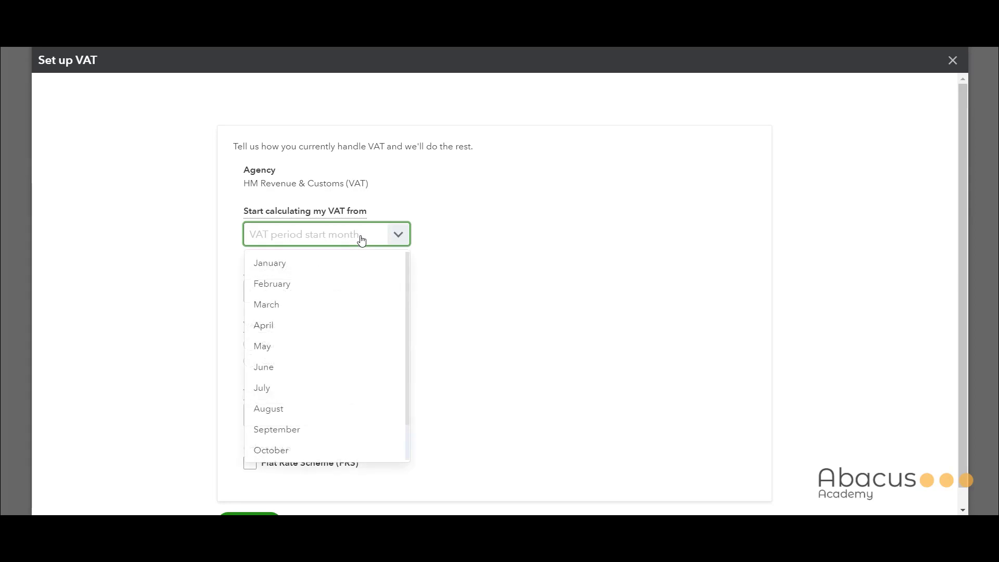
{"action": "left_click", "coordinate": [316, 285]}
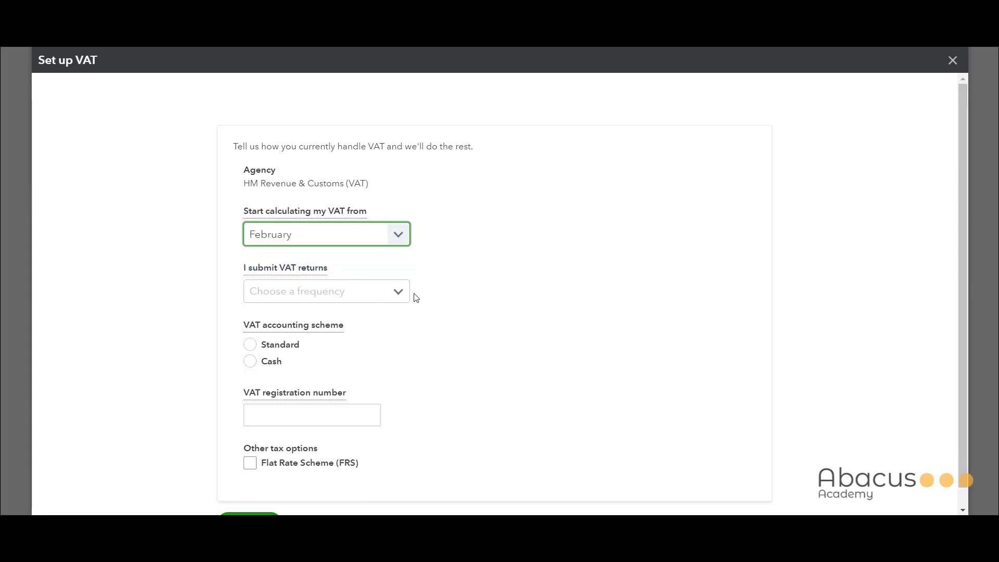
{"action": "left_click", "coordinate": [400, 295]}
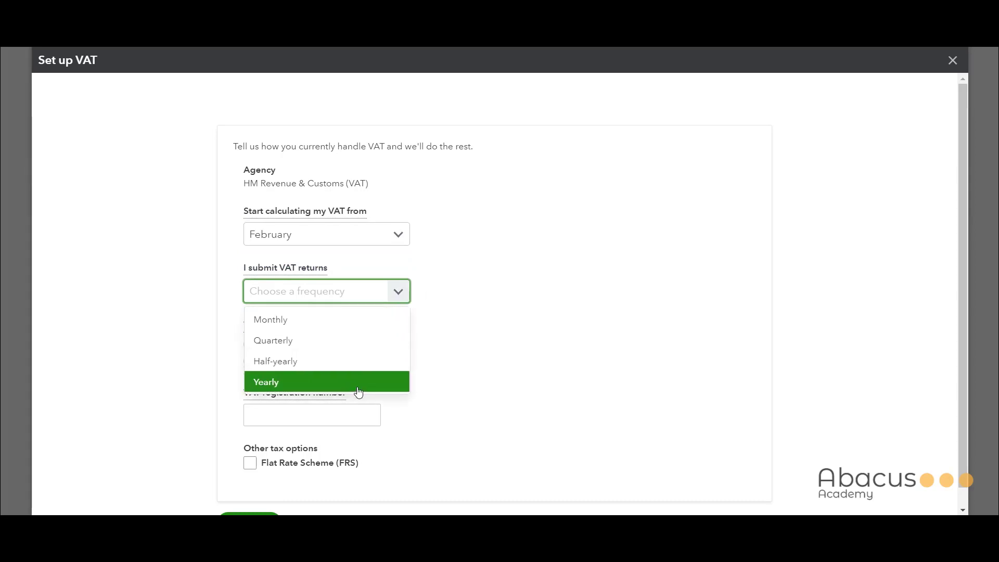
{"action": "left_click", "coordinate": [337, 344]}
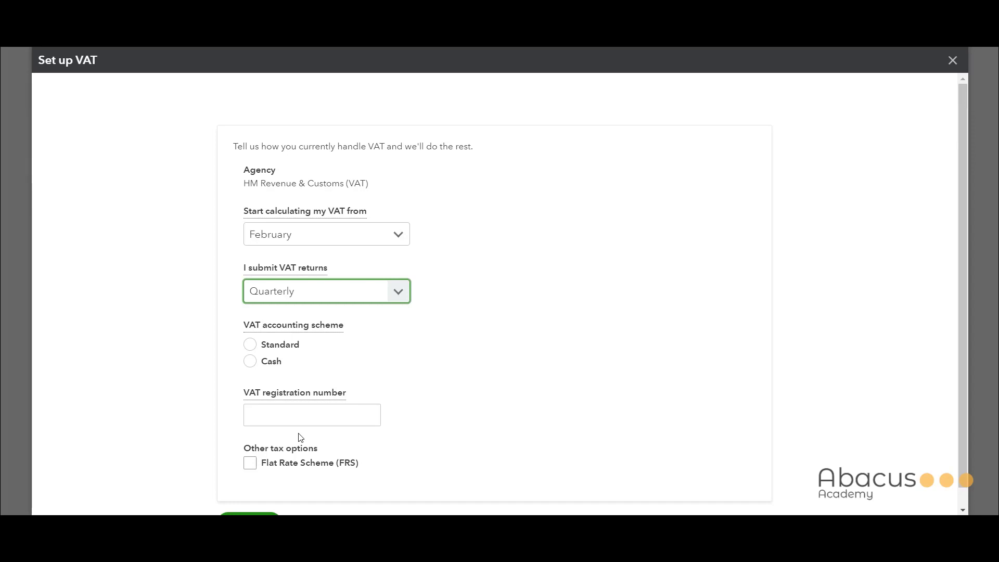
Choose the Standard VAT accounting scheme, enter the VAT registration number, and submit the setup form.
{"action": "left_click", "coordinate": [250, 345]}
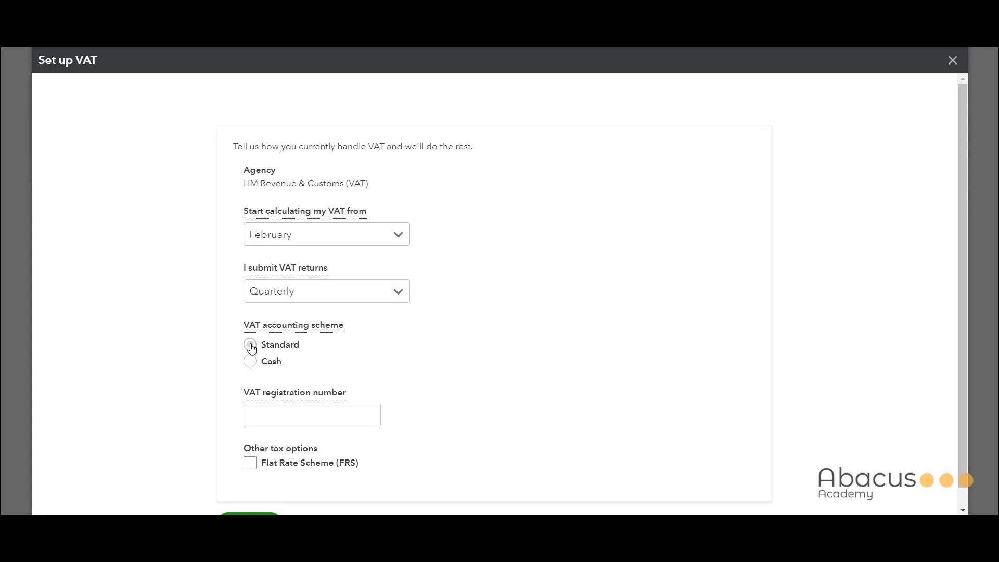
{"action": "scroll", "coordinate": [439, 377], "scroll_direction": "down", "scroll_amount": 1}
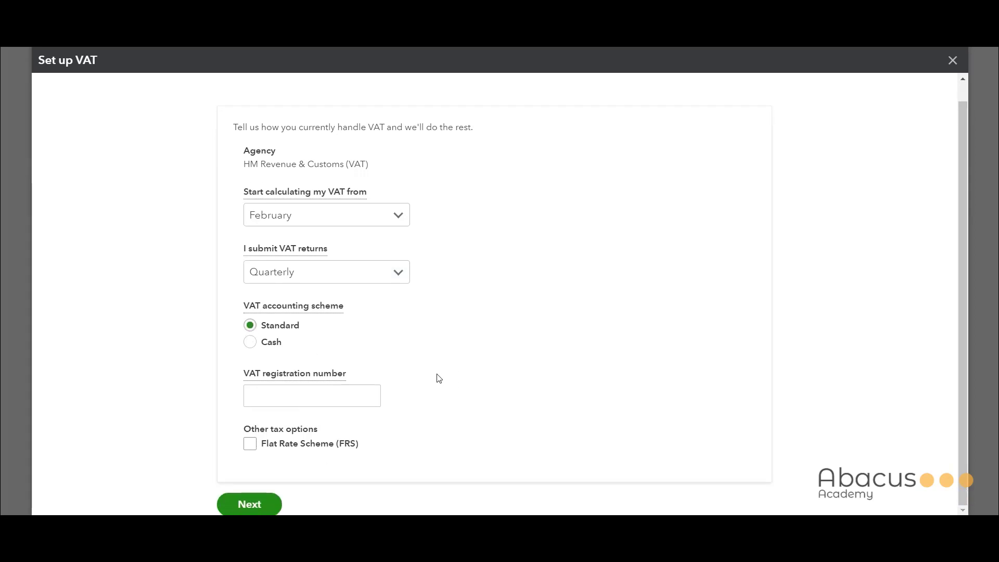
{"action": "left_click", "coordinate": [254, 401]}
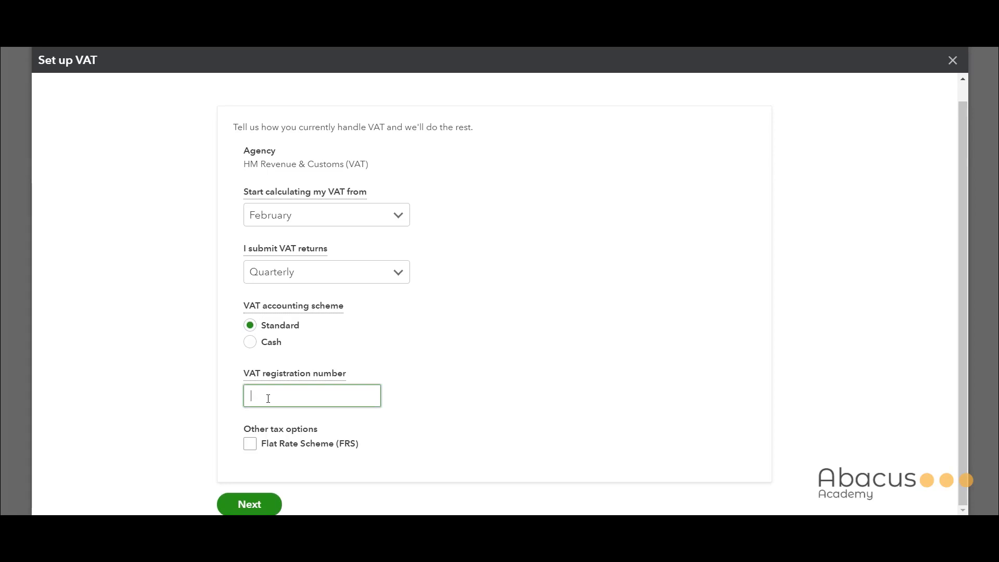
{"action": "type", "text": "123456789"}
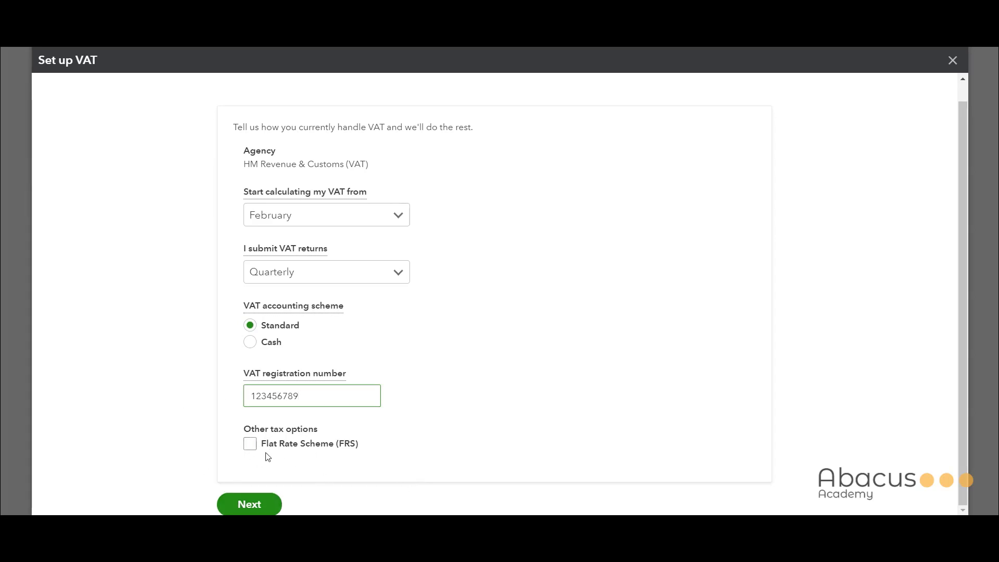
{"action": "left_click", "coordinate": [260, 499]}
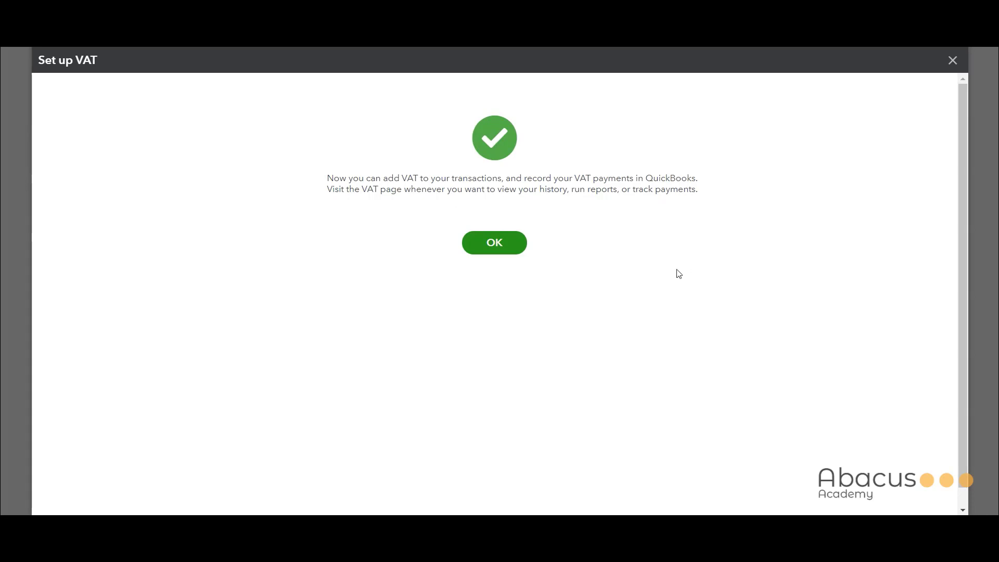
Finish the VAT setup, declining Making Tax Digital and dismissing the VAT error checker introduction.
{"action": "left_click", "coordinate": [512, 247]}
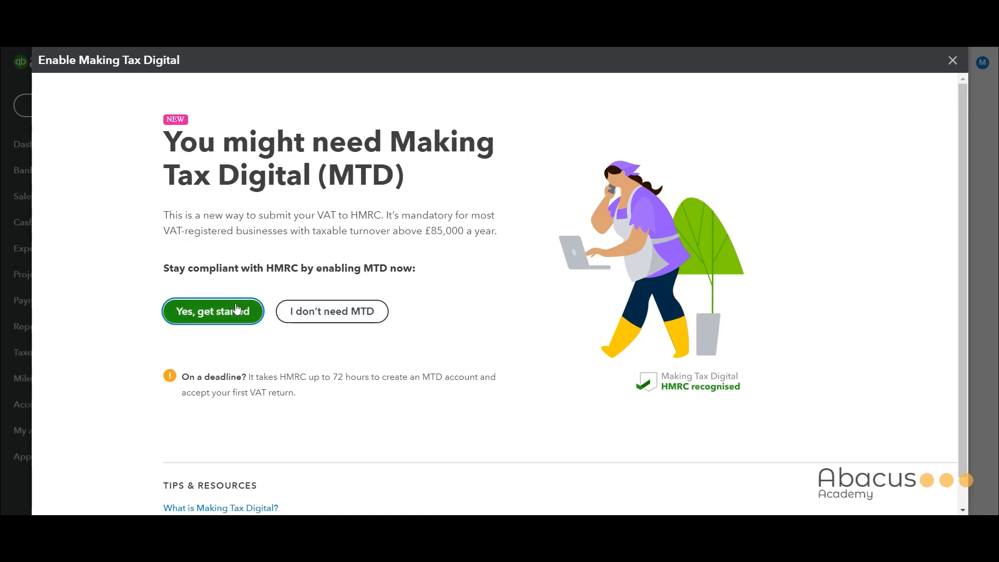
{"action": "left_click", "coordinate": [375, 314]}
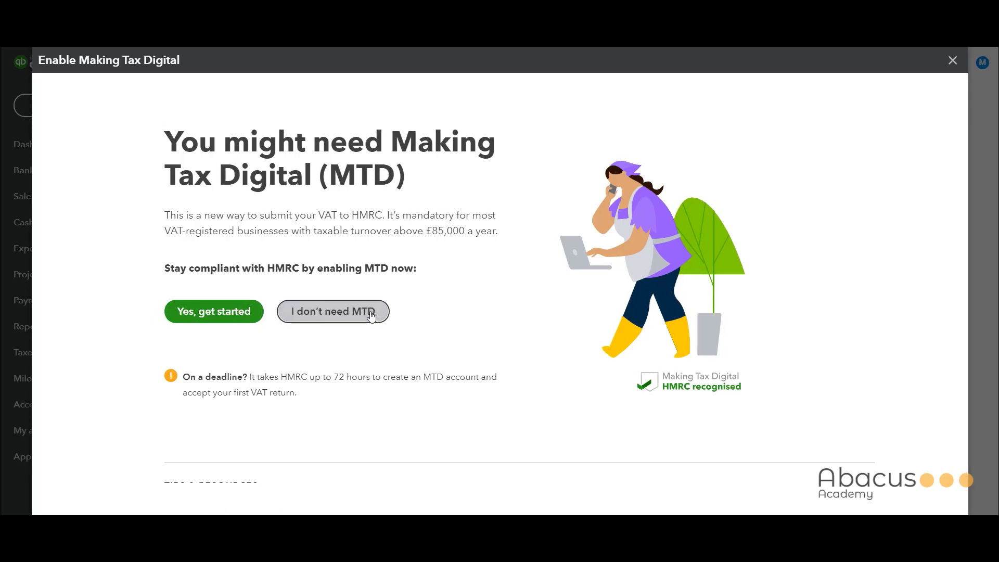
{"action": "left_click", "coordinate": [332, 251]}
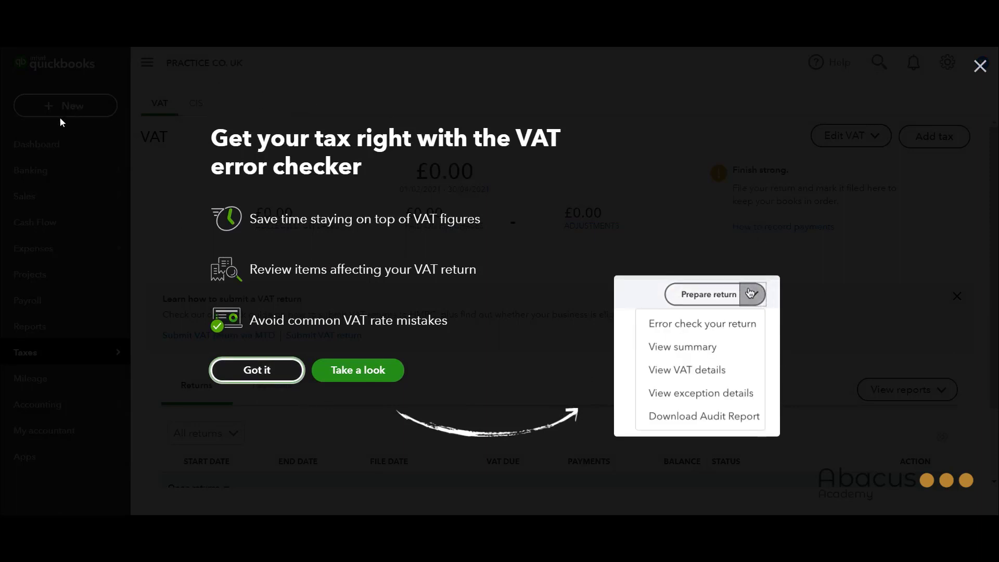
{"action": "left_click", "coordinate": [263, 380]}
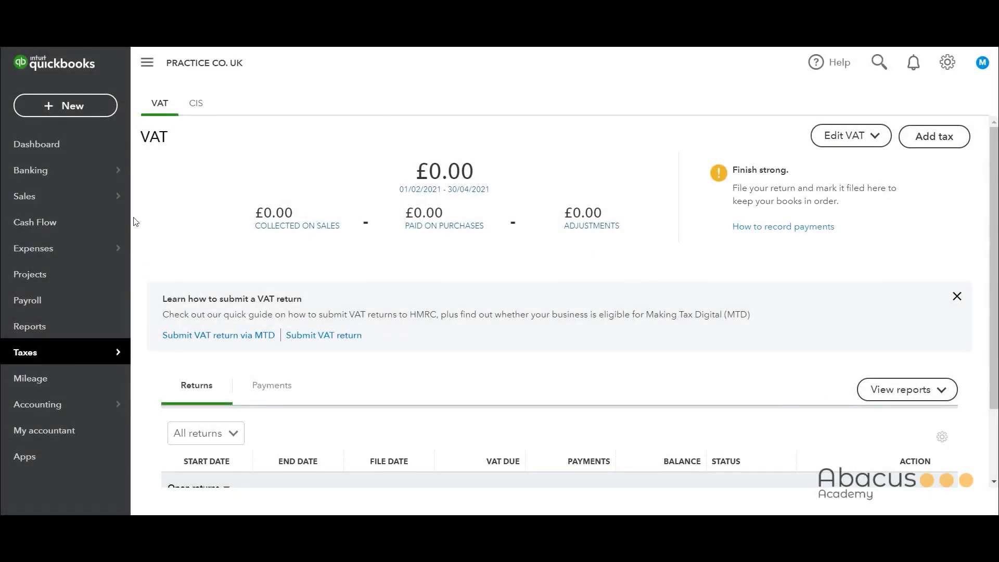
Return to the VAT page by way of the dashboard and review the HM Revenue & Customs (VAT) settings without editing them.
{"action": "left_click", "coordinate": [20, 143]}
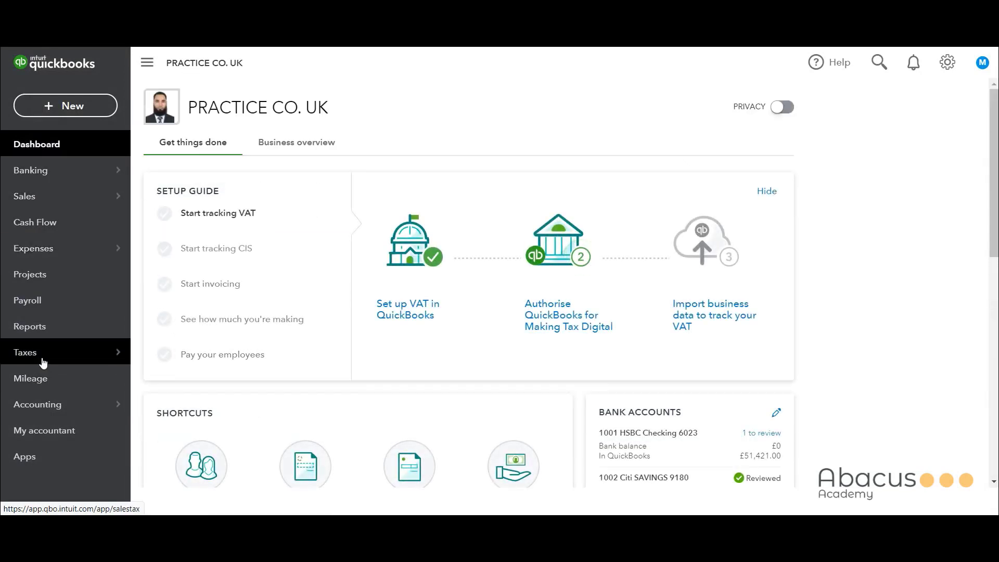
{"action": "mouse_move", "coordinate": [43, 362]}
{"action": "left_click", "coordinate": [161, 324]}
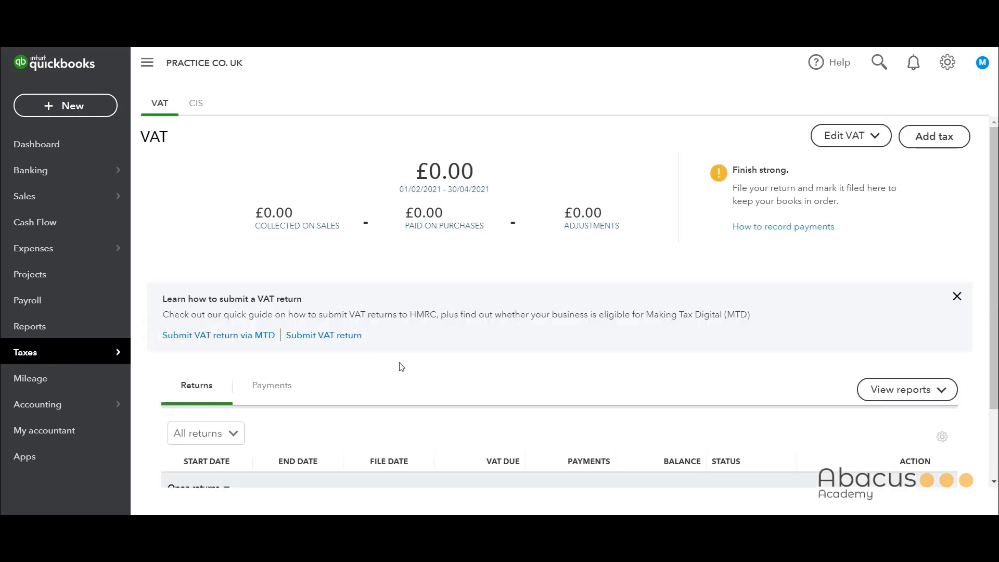
{"action": "left_click", "coordinate": [877, 137]}
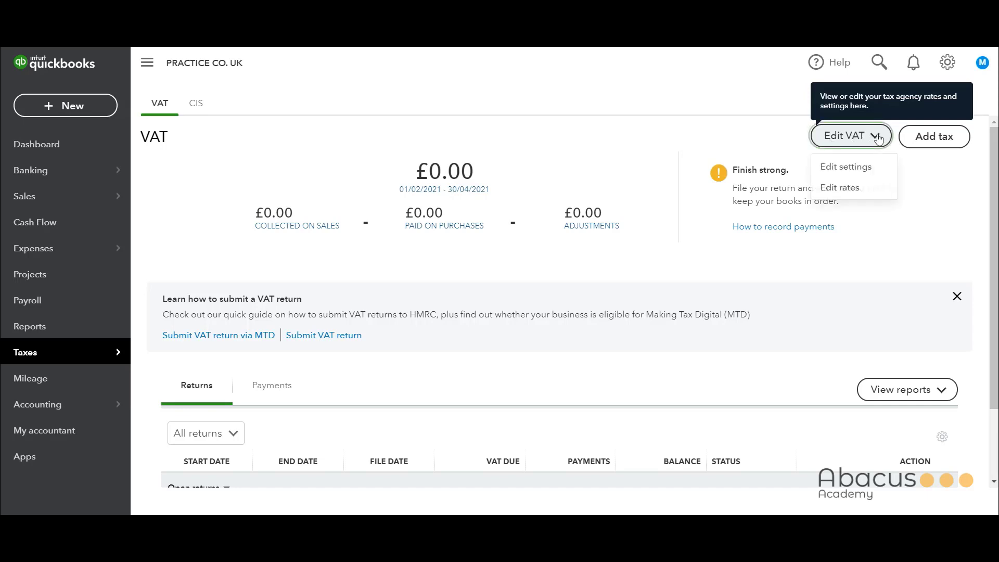
{"action": "left_click", "coordinate": [868, 167]}
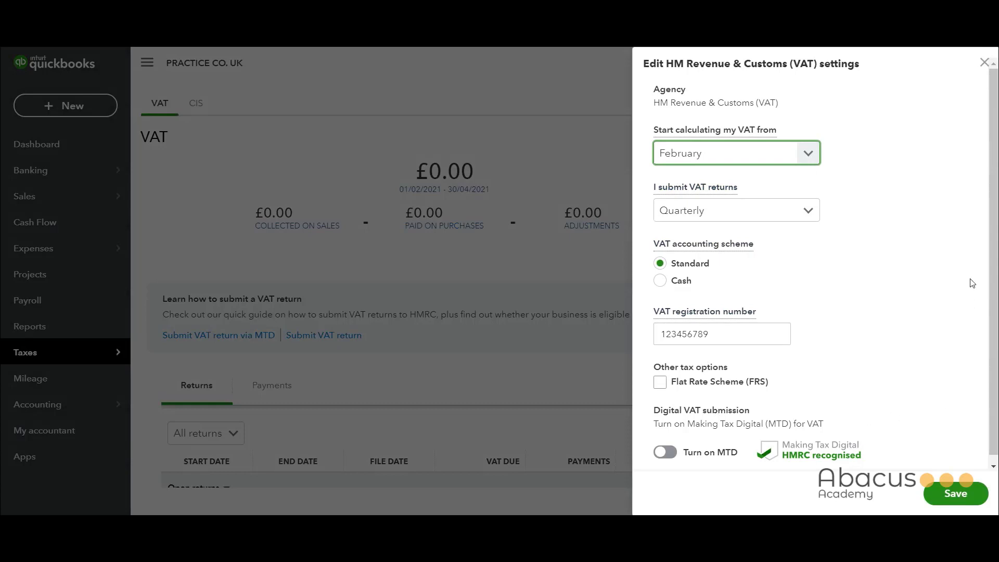
{"action": "mouse_move", "coordinate": [700, 139]}
{"action": "left_click", "coordinate": [983, 63]}
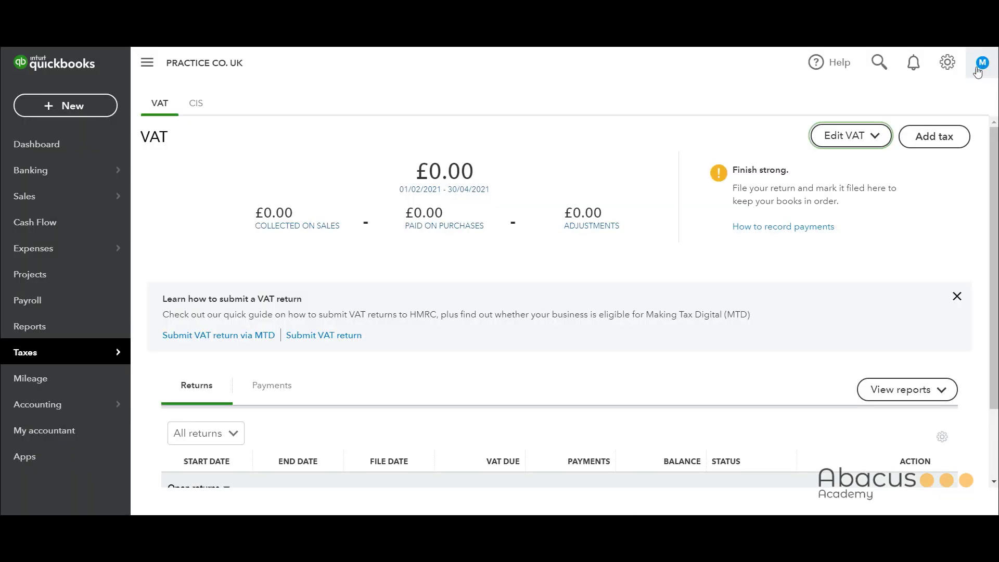
Open the VAT rates for editing and include inactive rates in the list.
{"action": "left_click", "coordinate": [868, 143]}
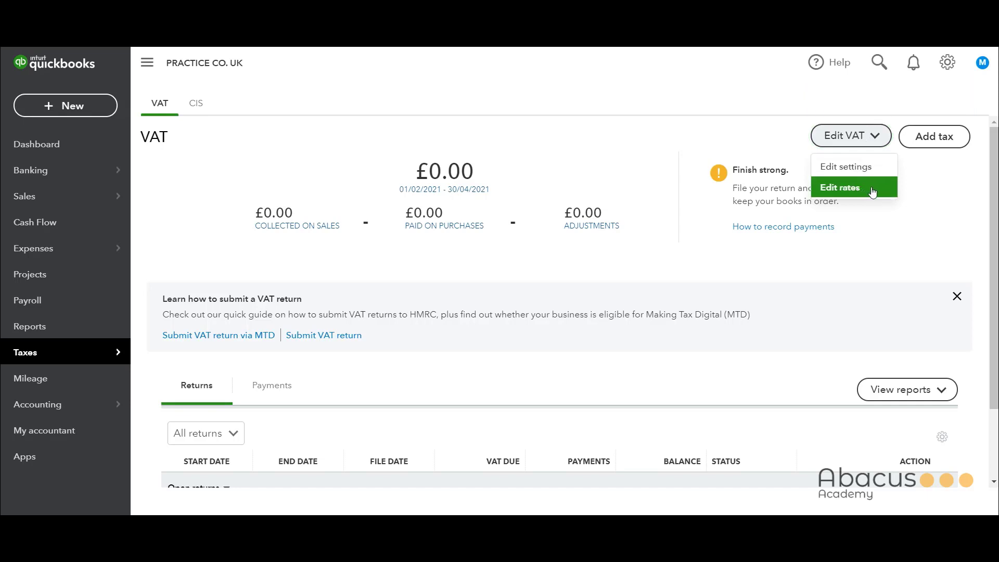
{"action": "left_click", "coordinate": [872, 192]}
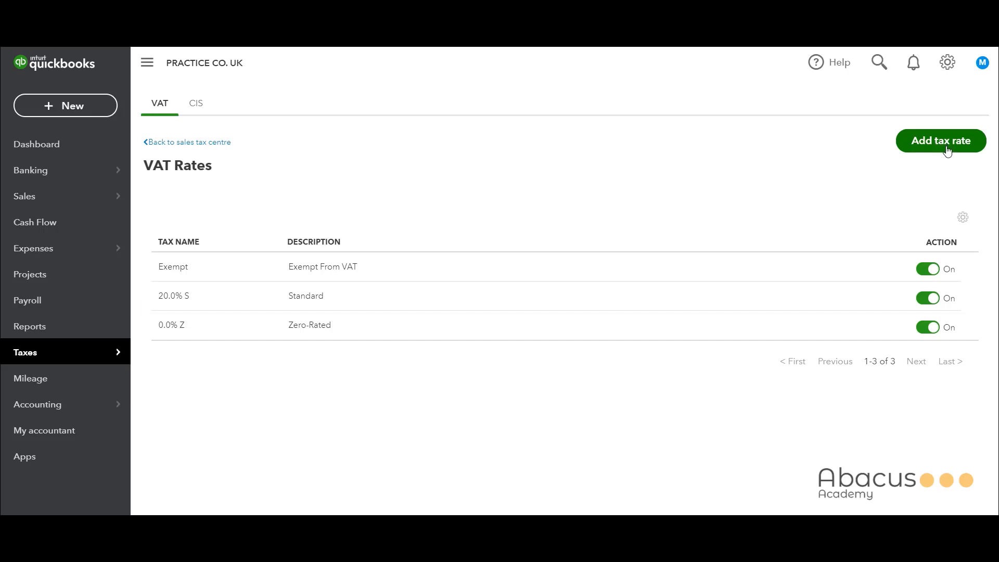
{"action": "left_click", "coordinate": [964, 219]}
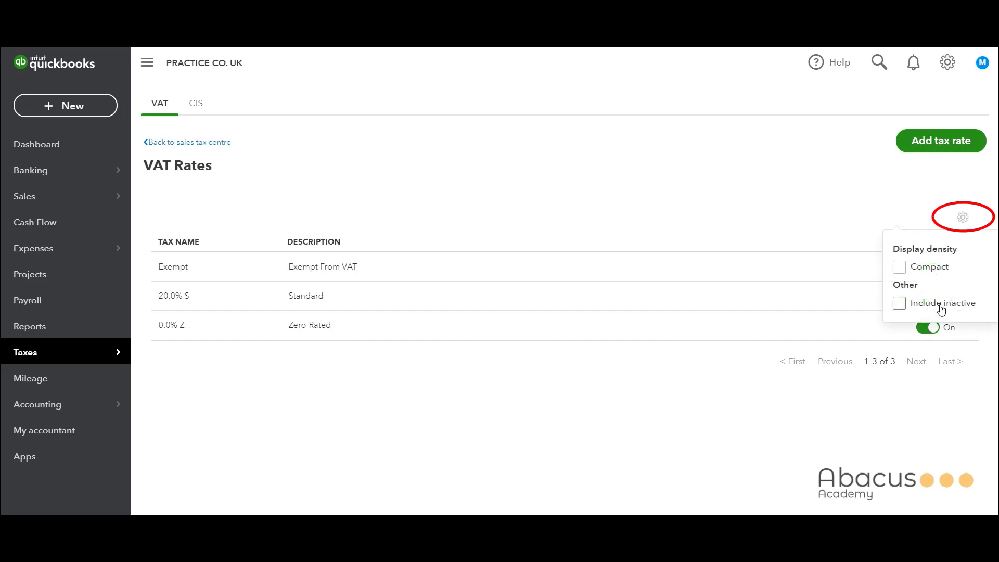
{"action": "left_click", "coordinate": [899, 304]}
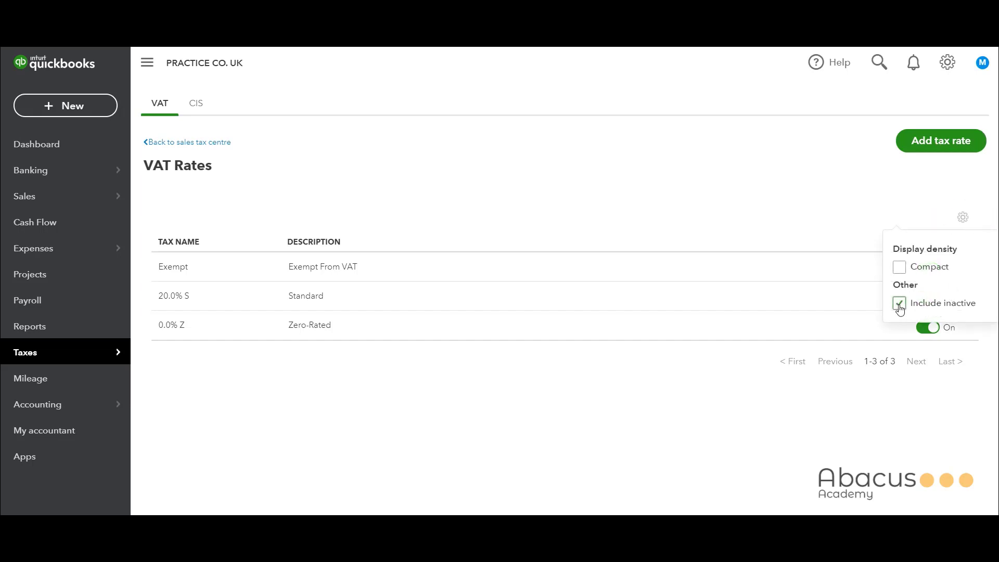
{"action": "left_click", "coordinate": [952, 221]}
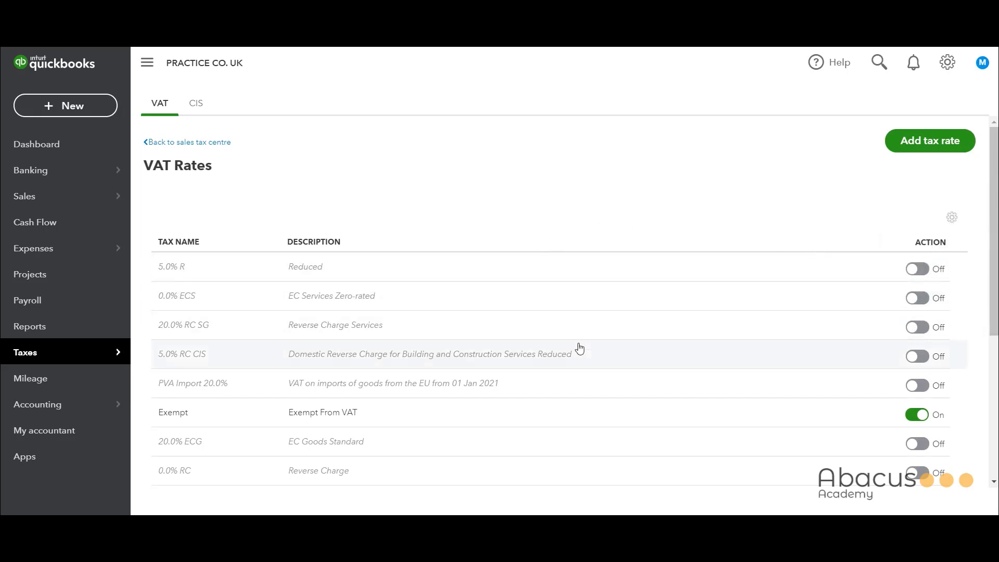
Look through the VAT rates list and activate the 5.0% R Reduced rate.
{"action": "scroll", "coordinate": [865, 312], "scroll_direction": "down", "scroll_amount": 1}
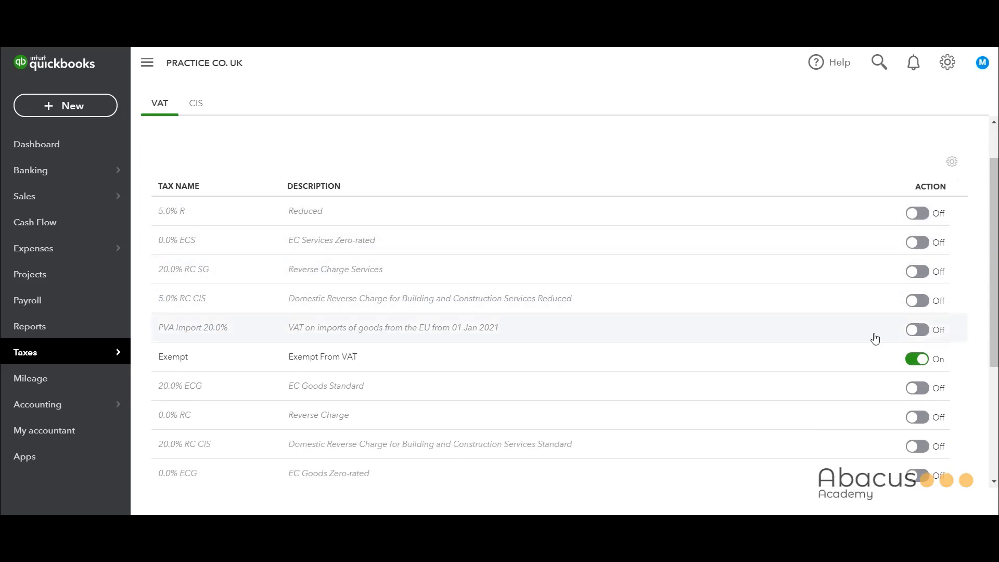
{"action": "scroll", "coordinate": [437, 226], "scroll_direction": "up", "scroll_amount": 1}
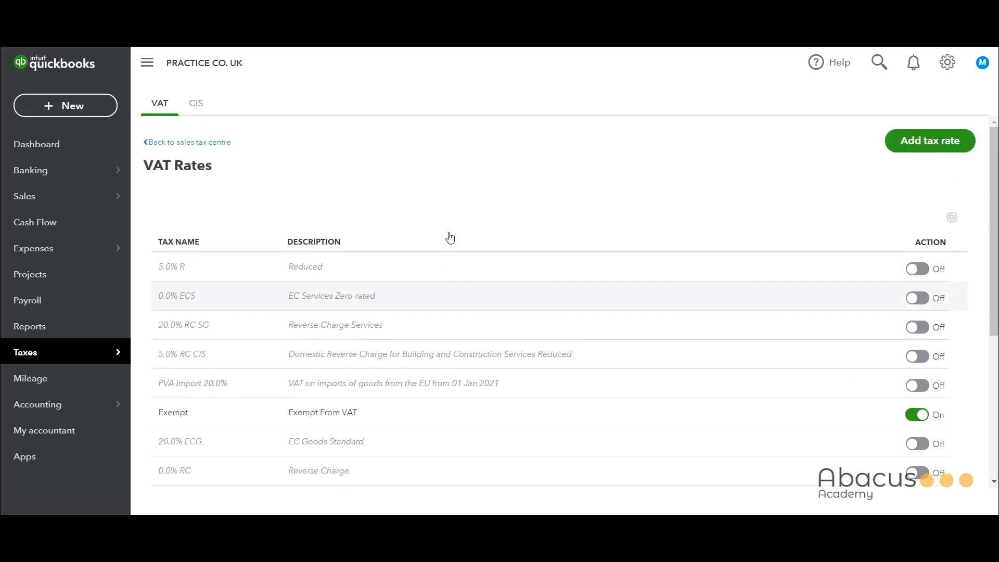
{"action": "scroll", "coordinate": [339, 480], "scroll_direction": "down", "scroll_amount": 5}
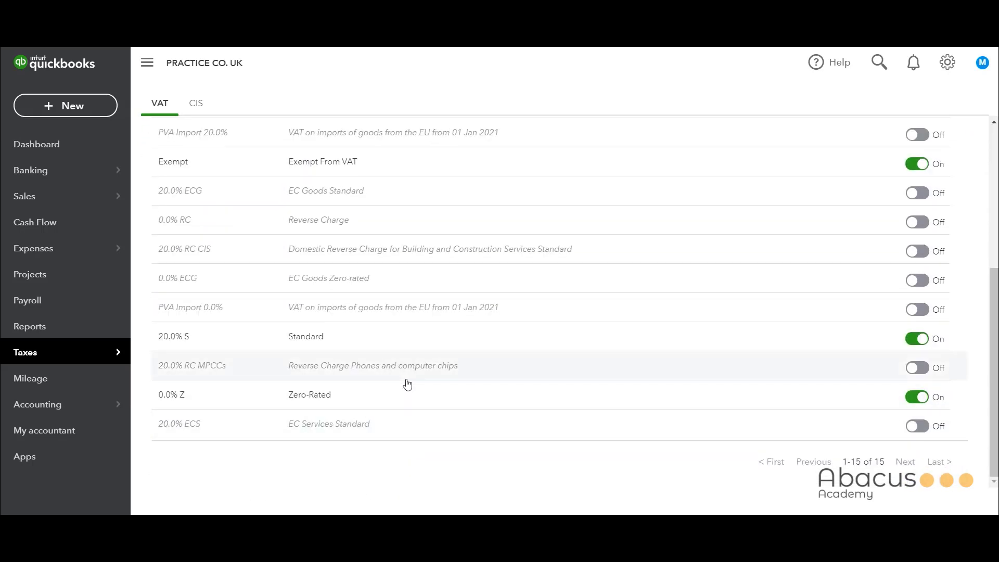
{"action": "scroll", "coordinate": [374, 445], "scroll_direction": "up", "scroll_amount": 3}
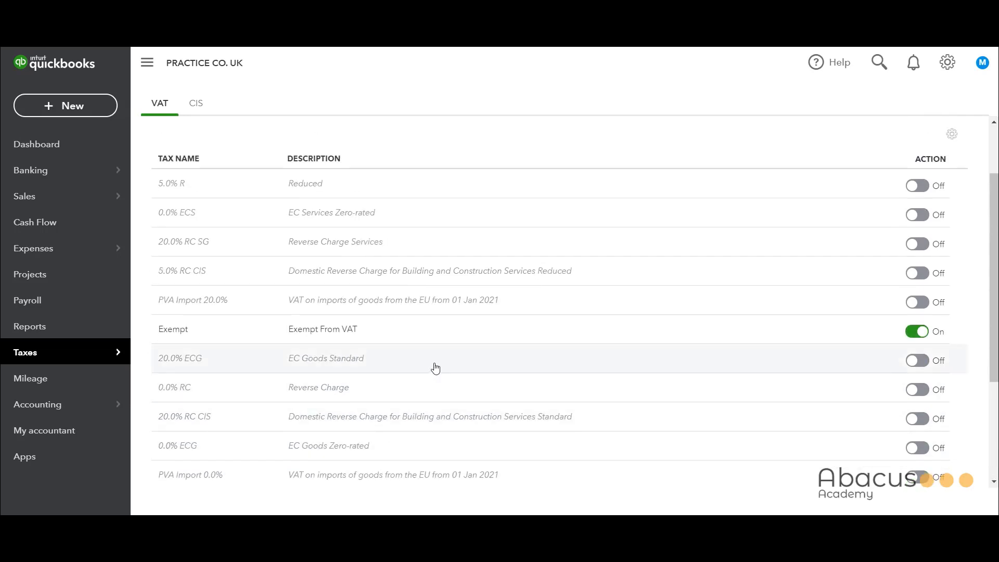
{"action": "scroll", "coordinate": [424, 367], "scroll_direction": "up", "scroll_amount": 2}
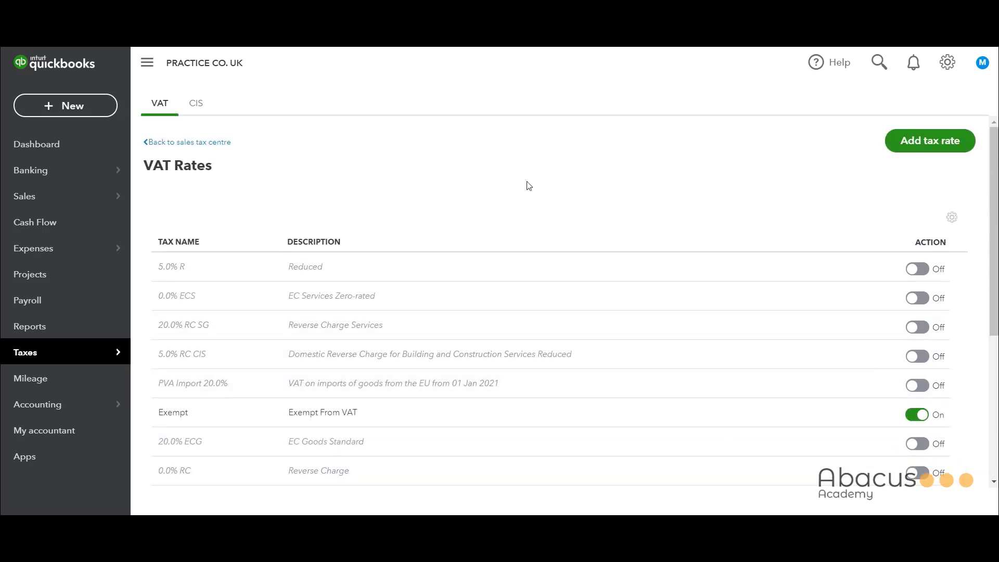
{"action": "scroll", "coordinate": [252, 372], "scroll_direction": "down", "scroll_amount": 1}
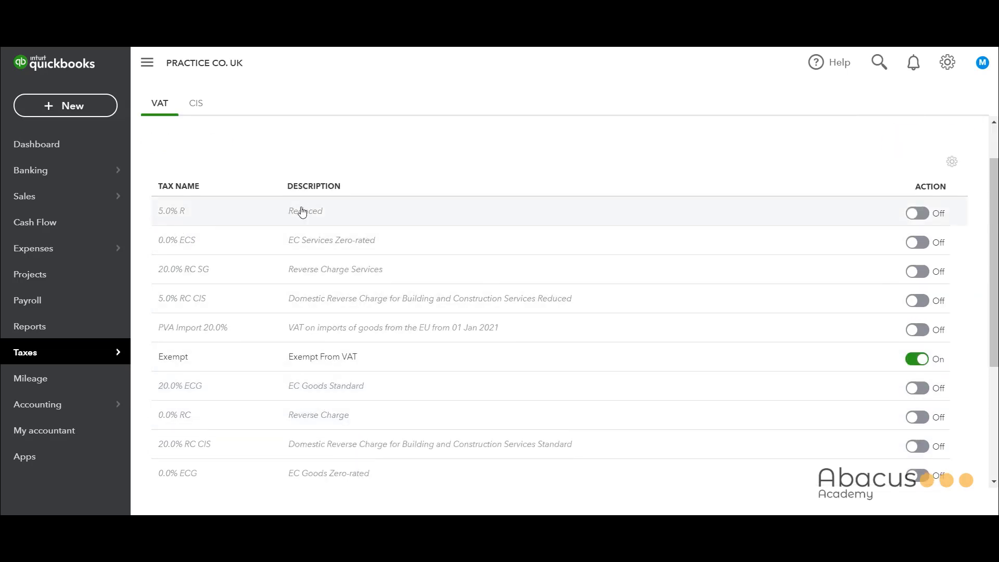
{"action": "left_click", "coordinate": [924, 218]}
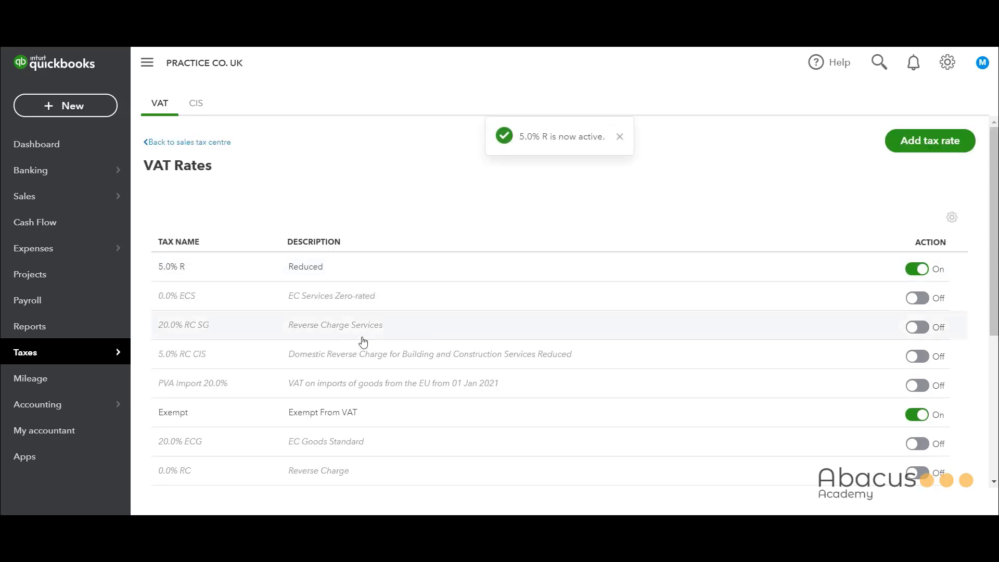
{"action": "scroll", "coordinate": [367, 368], "scroll_direction": "down", "scroll_amount": 3}
{"action": "scroll", "coordinate": [375, 379], "scroll_direction": "up", "scroll_amount": 2}
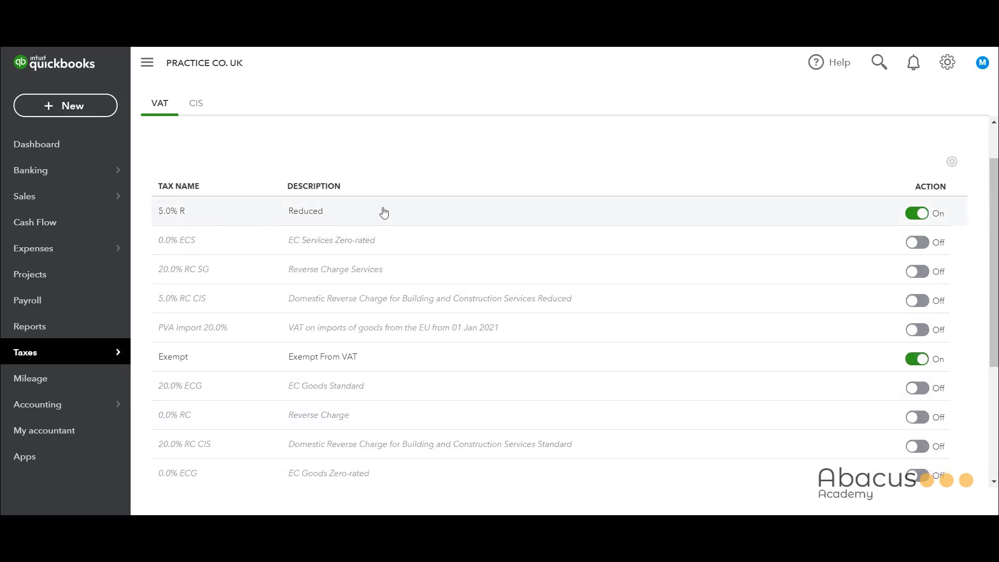
{"action": "scroll", "coordinate": [921, 214], "scroll_direction": "down", "scroll_amount": 2}
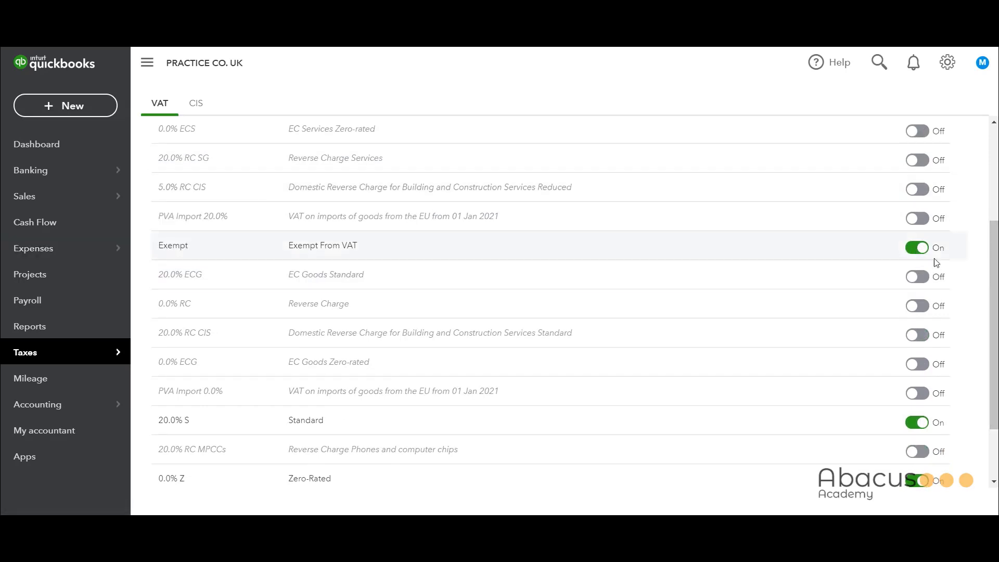
Check the remaining rates in the VAT rates list and exclude inactive rates from it.
{"action": "scroll", "coordinate": [941, 317], "scroll_direction": "down", "scroll_amount": 2}
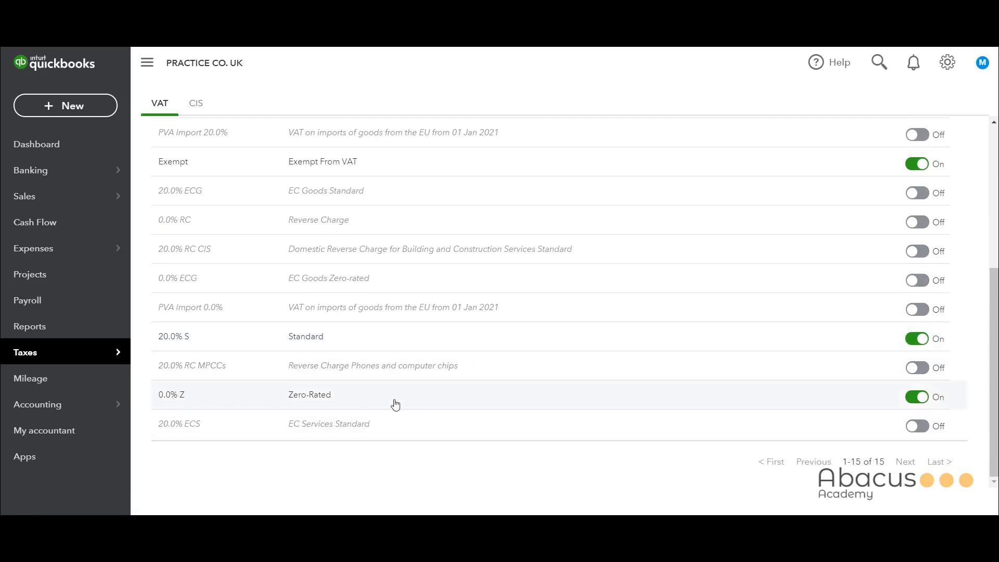
{"action": "scroll", "coordinate": [935, 390], "scroll_direction": "up", "scroll_amount": 5}
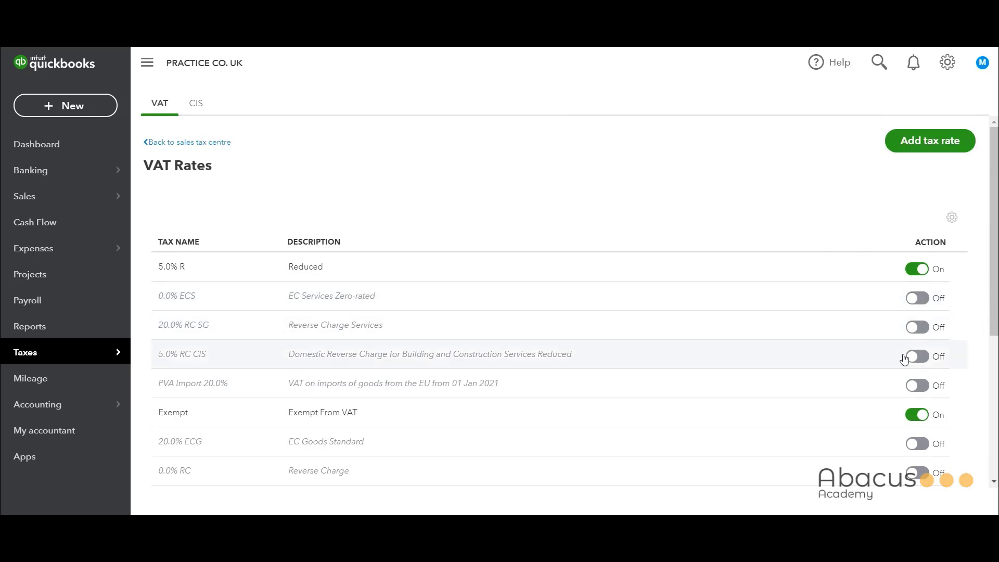
{"action": "left_click", "coordinate": [952, 218]}
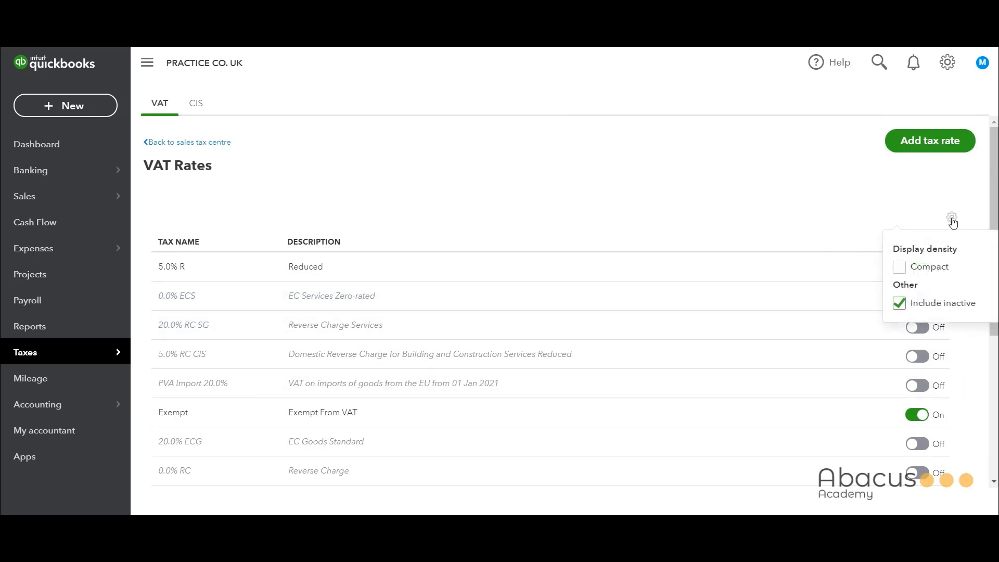
{"action": "left_click", "coordinate": [898, 305]}
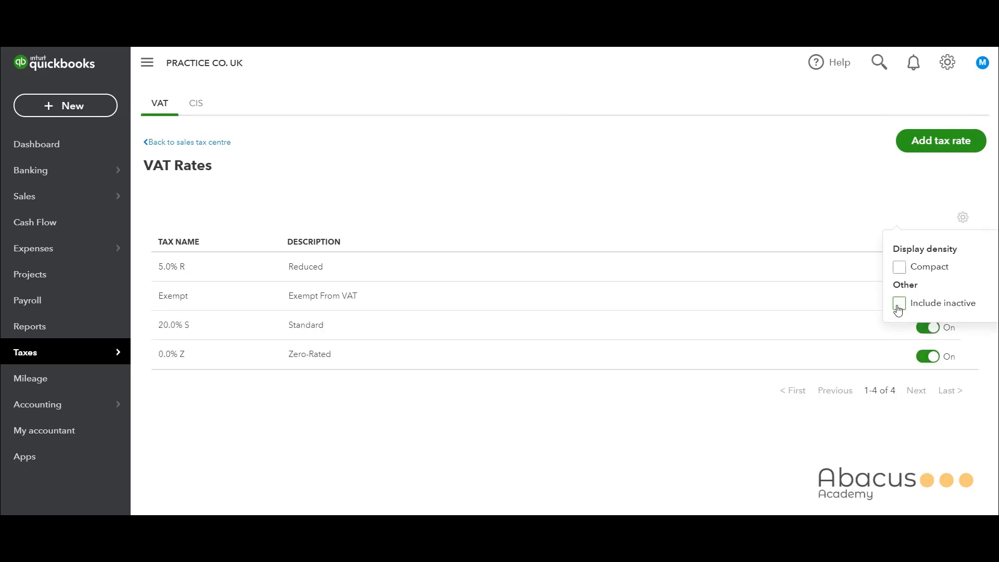
{"action": "left_click", "coordinate": [963, 217]}
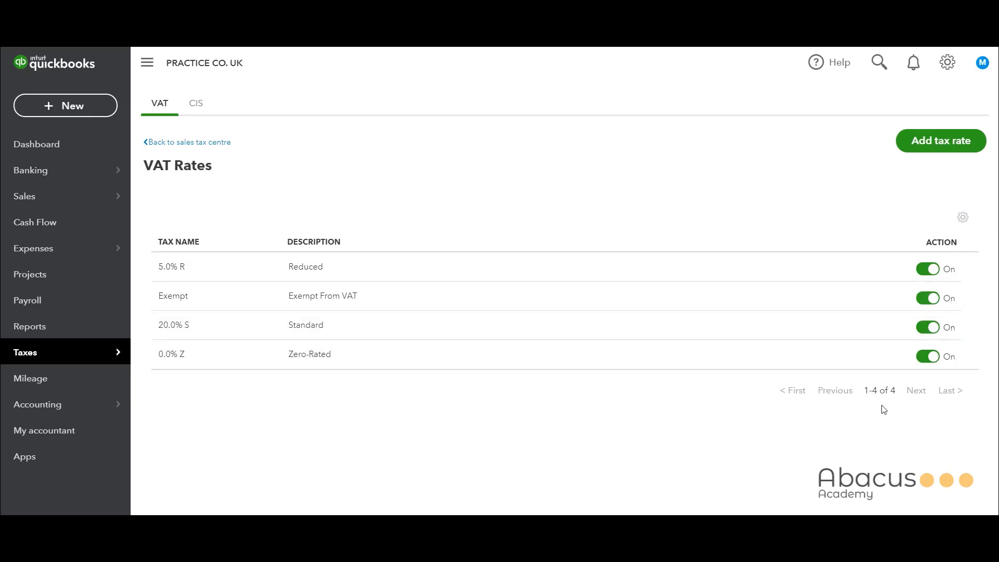
View the blank form for adding a tax rate, close it without saving, and return to the VAT overview.
{"action": "left_click", "coordinate": [929, 146]}
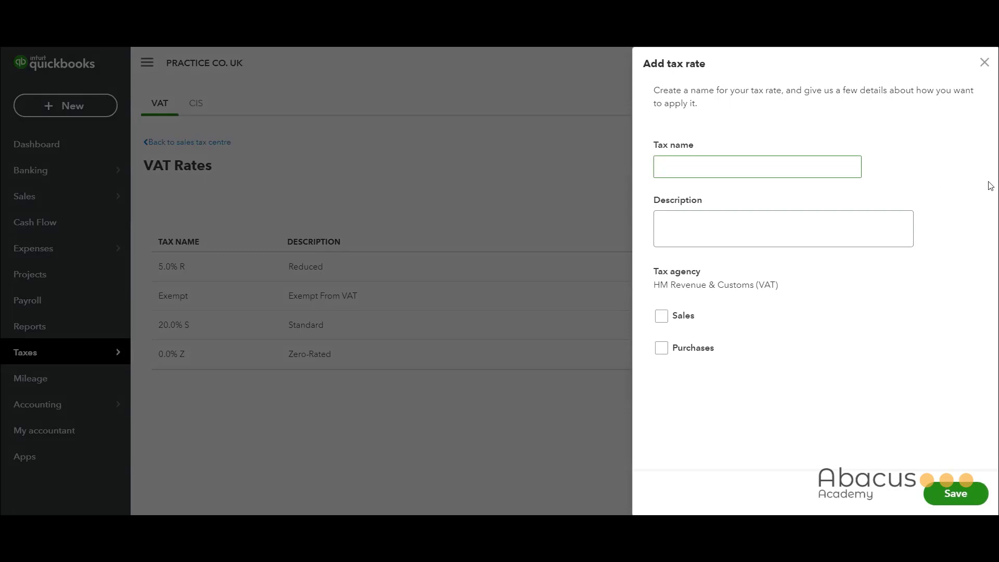
{"action": "left_click", "coordinate": [984, 65]}
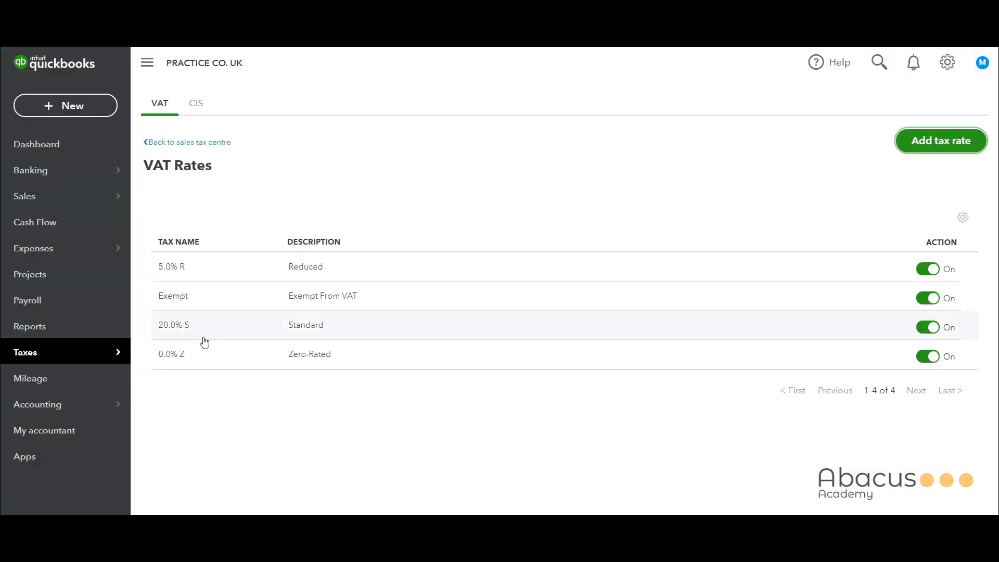
{"action": "mouse_move", "coordinate": [87, 359]}
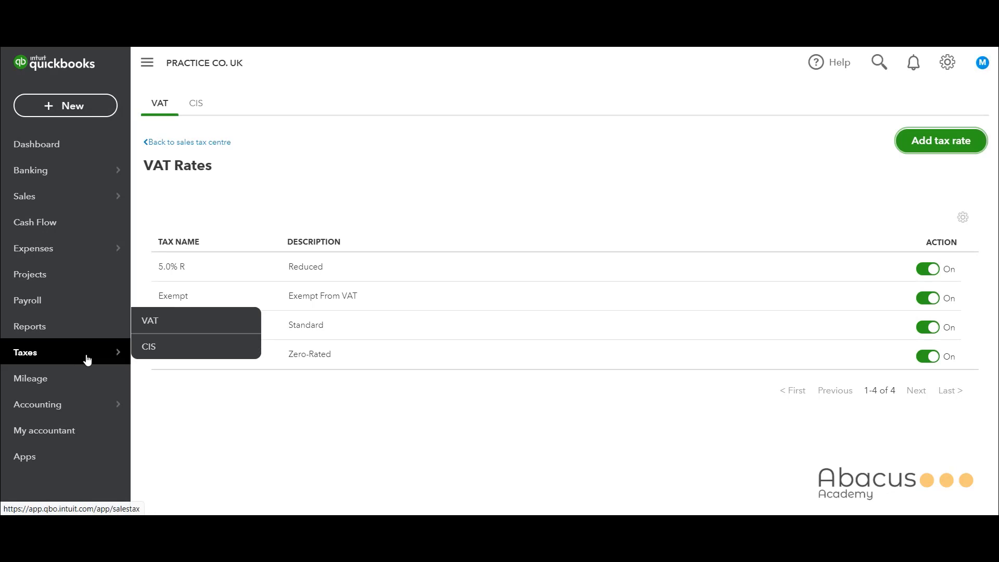
{"action": "left_click", "coordinate": [165, 323]}
{"action": "scroll", "coordinate": [570, 386], "scroll_direction": "down", "scroll_amount": 2}
{"action": "scroll", "coordinate": [762, 416], "scroll_direction": "up", "scroll_amount": 2}
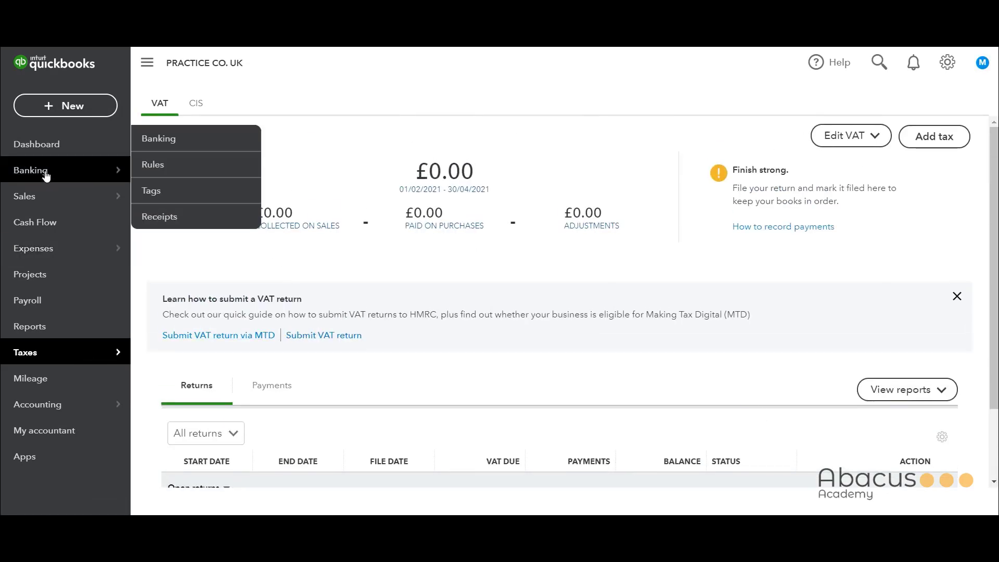
Go to the dashboard, reopen the VAT overview from there and review the open VAT returns.
{"action": "left_click", "coordinate": [47, 153]}
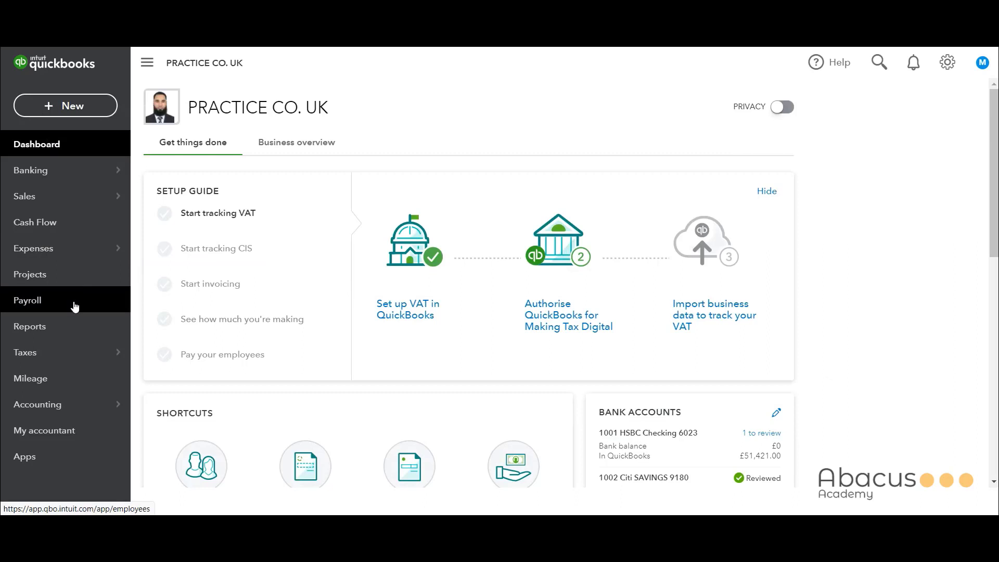
{"action": "mouse_move", "coordinate": [82, 355]}
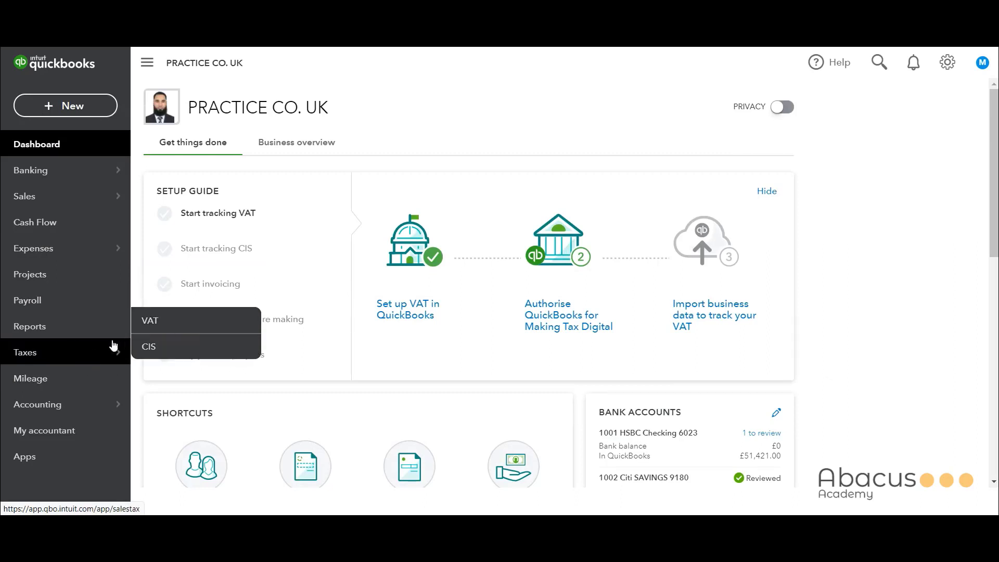
{"action": "left_click", "coordinate": [162, 321]}
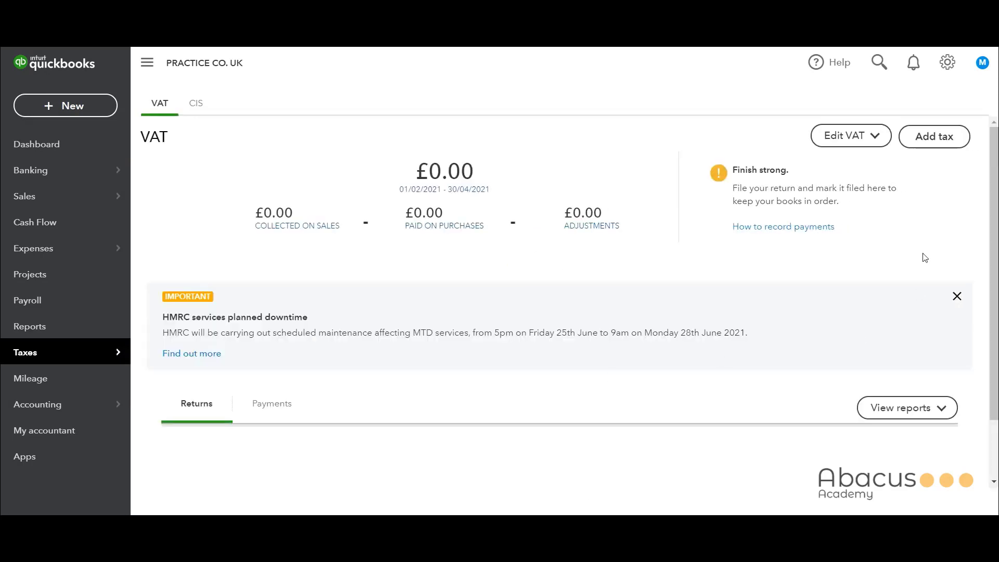
{"action": "scroll", "coordinate": [744, 482], "scroll_direction": "down", "scroll_amount": 2}
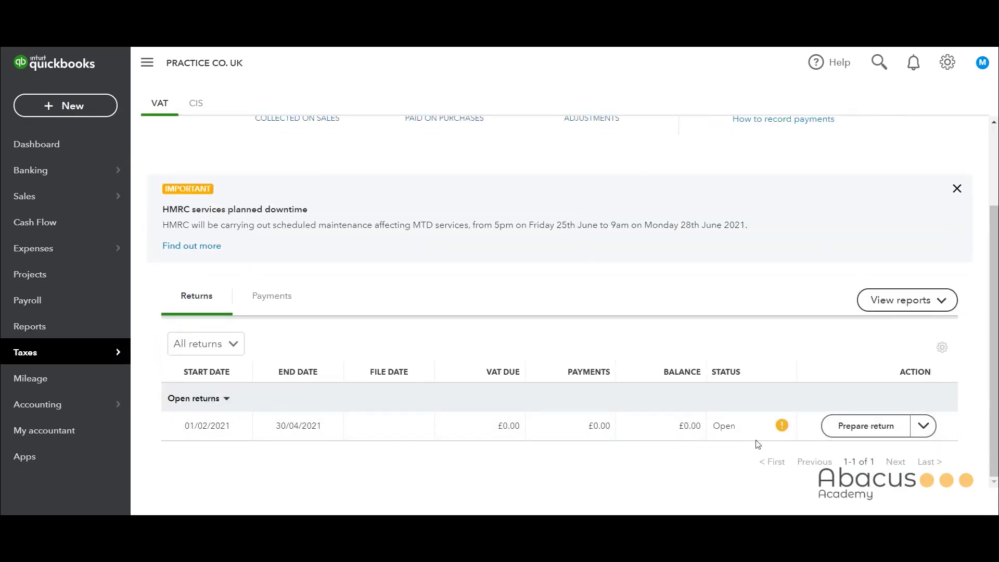
{"action": "scroll", "coordinate": [758, 443], "scroll_direction": "up", "scroll_amount": 2}
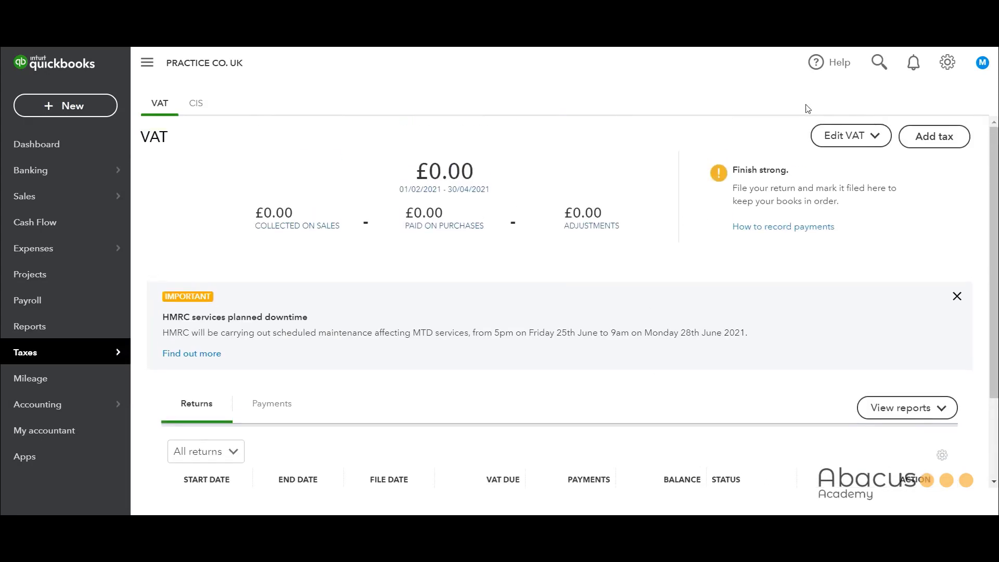